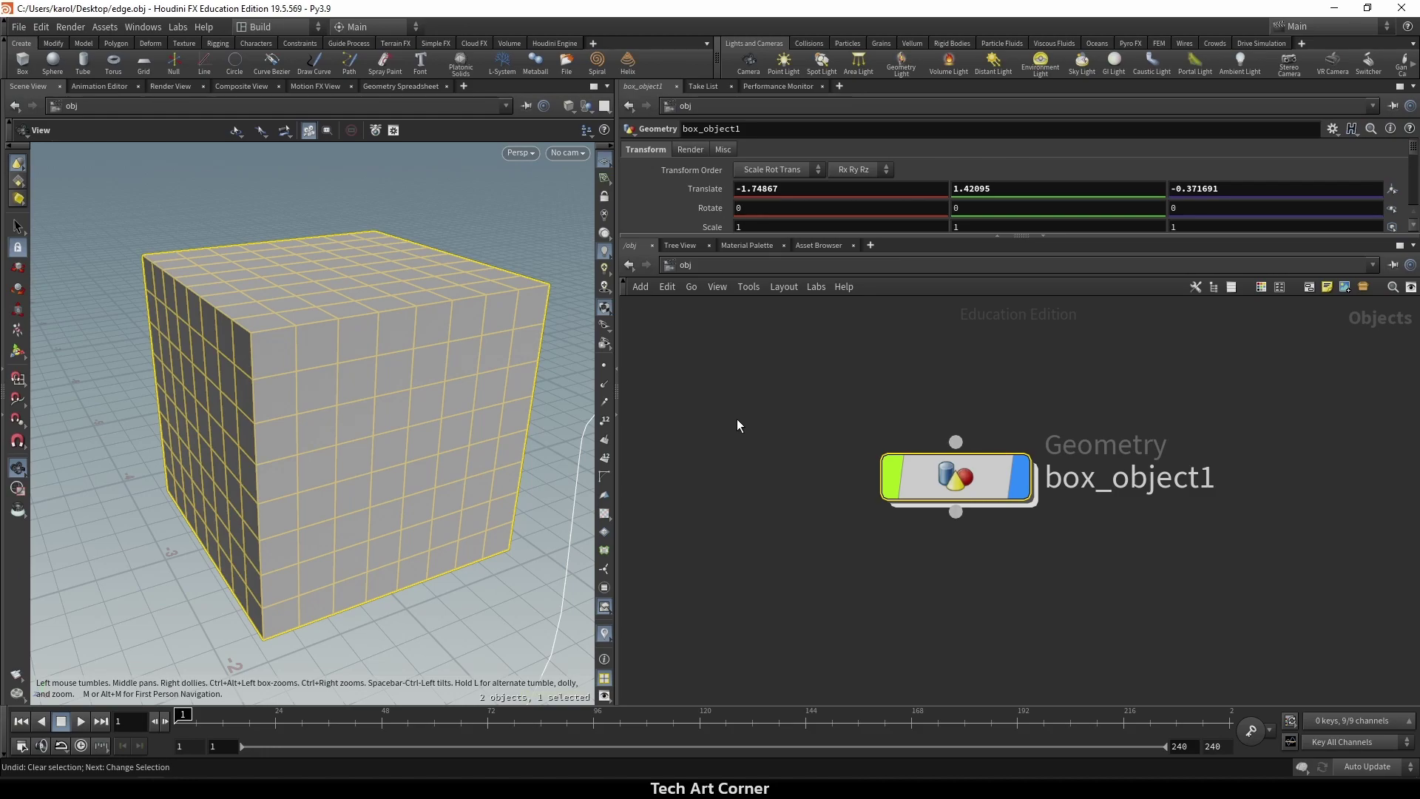
Inside box_object1, wire a Labs Dissolve Flat Edges node after subdivide1 and display it.
double_click(978, 486)
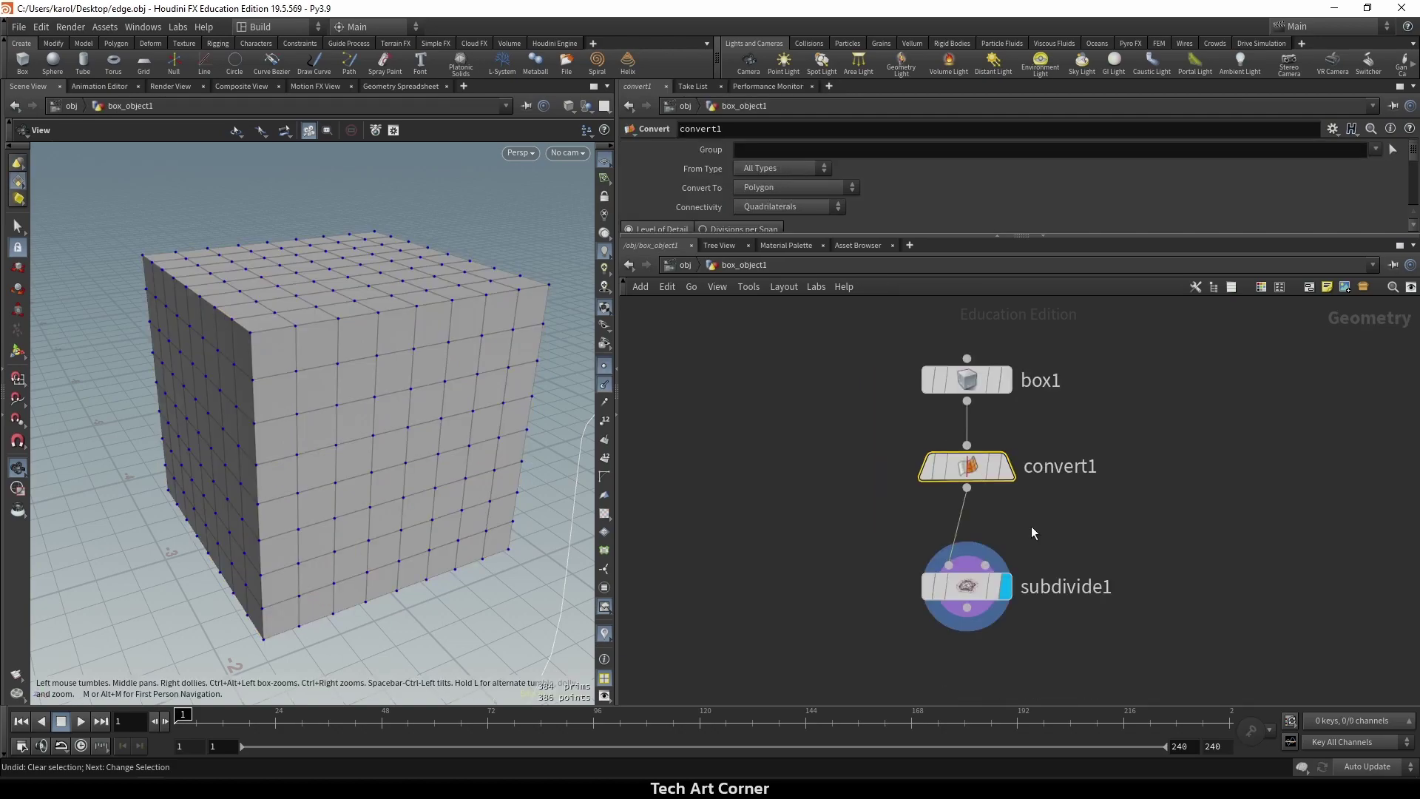
middle_click_drag(1030, 526, 1066, 410)
key("Tab")
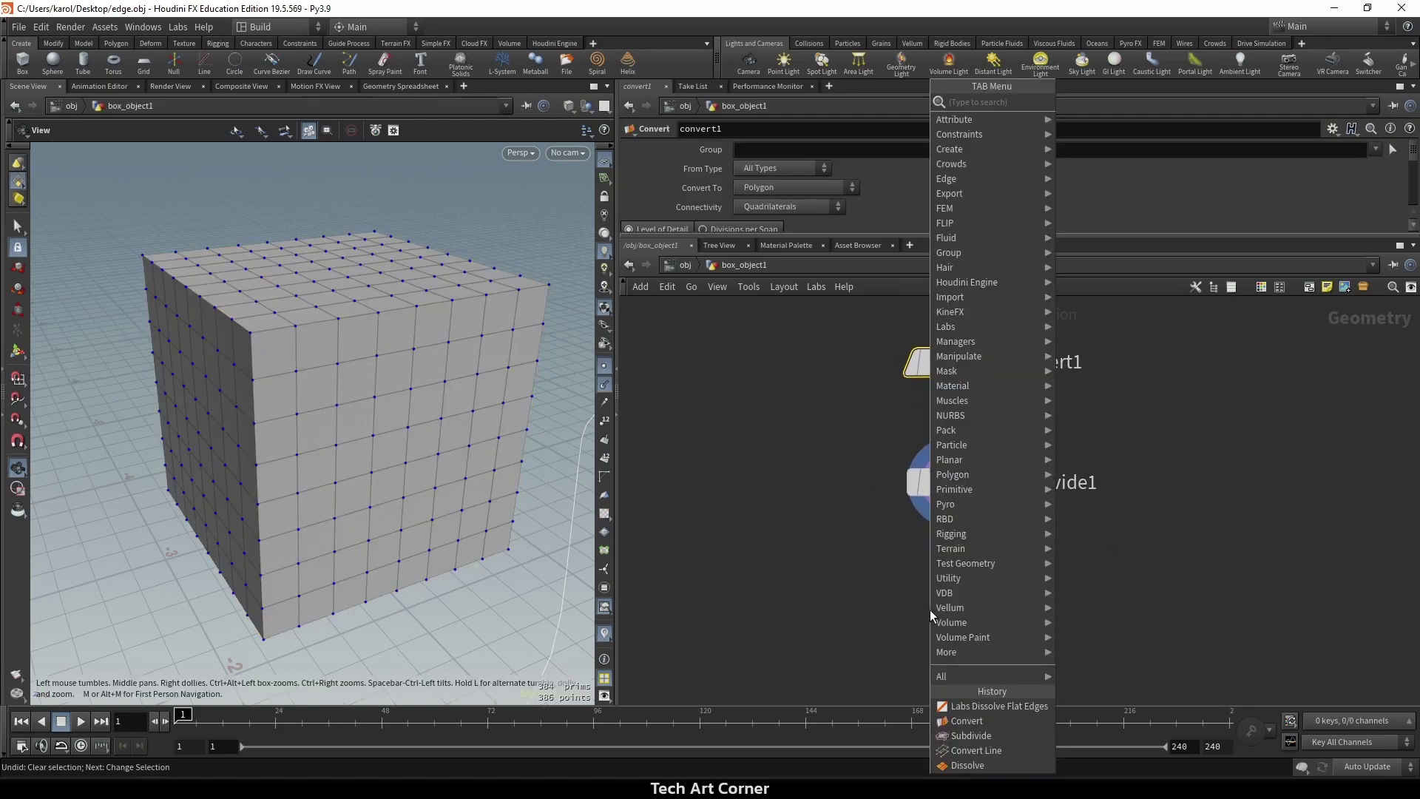
type("di")
type("sso")
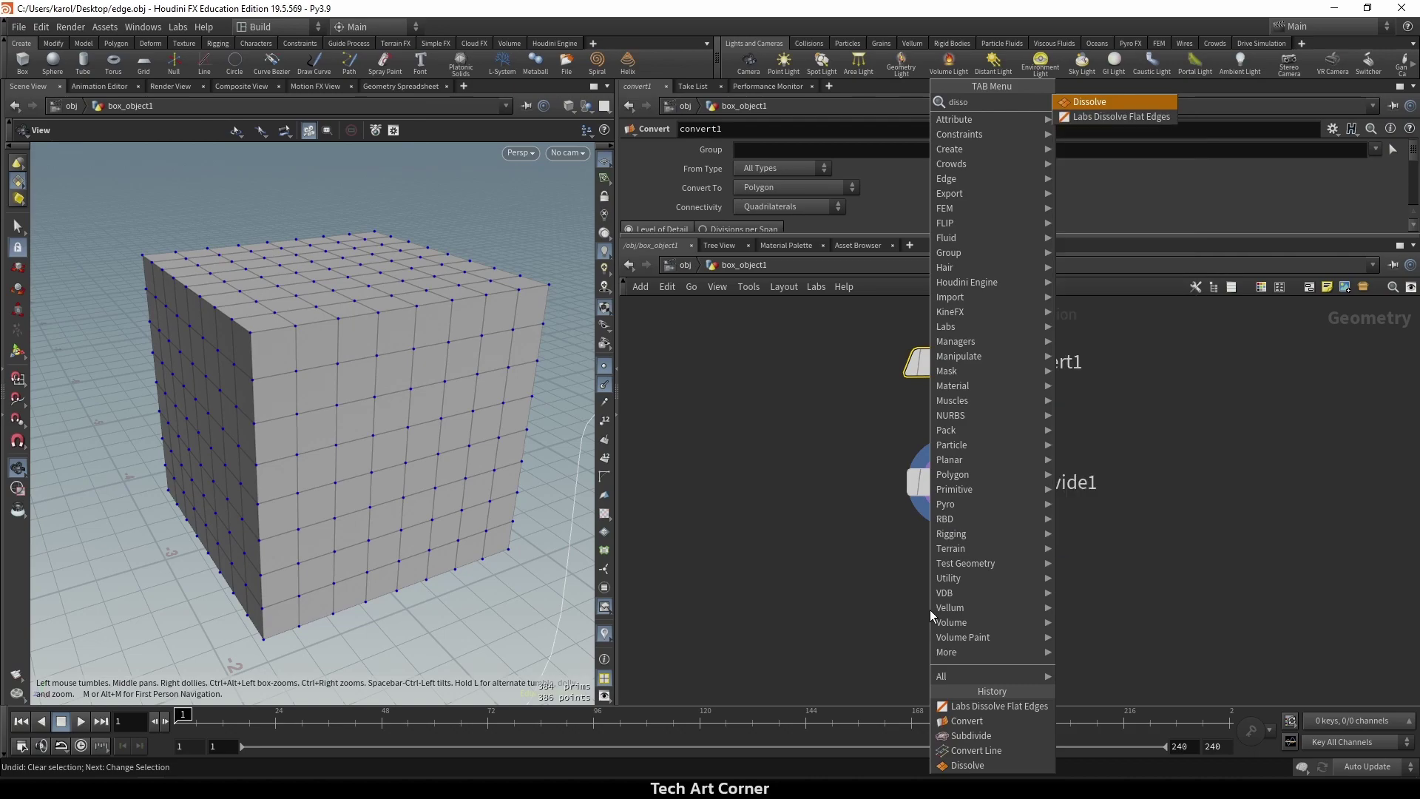
key("Escape")
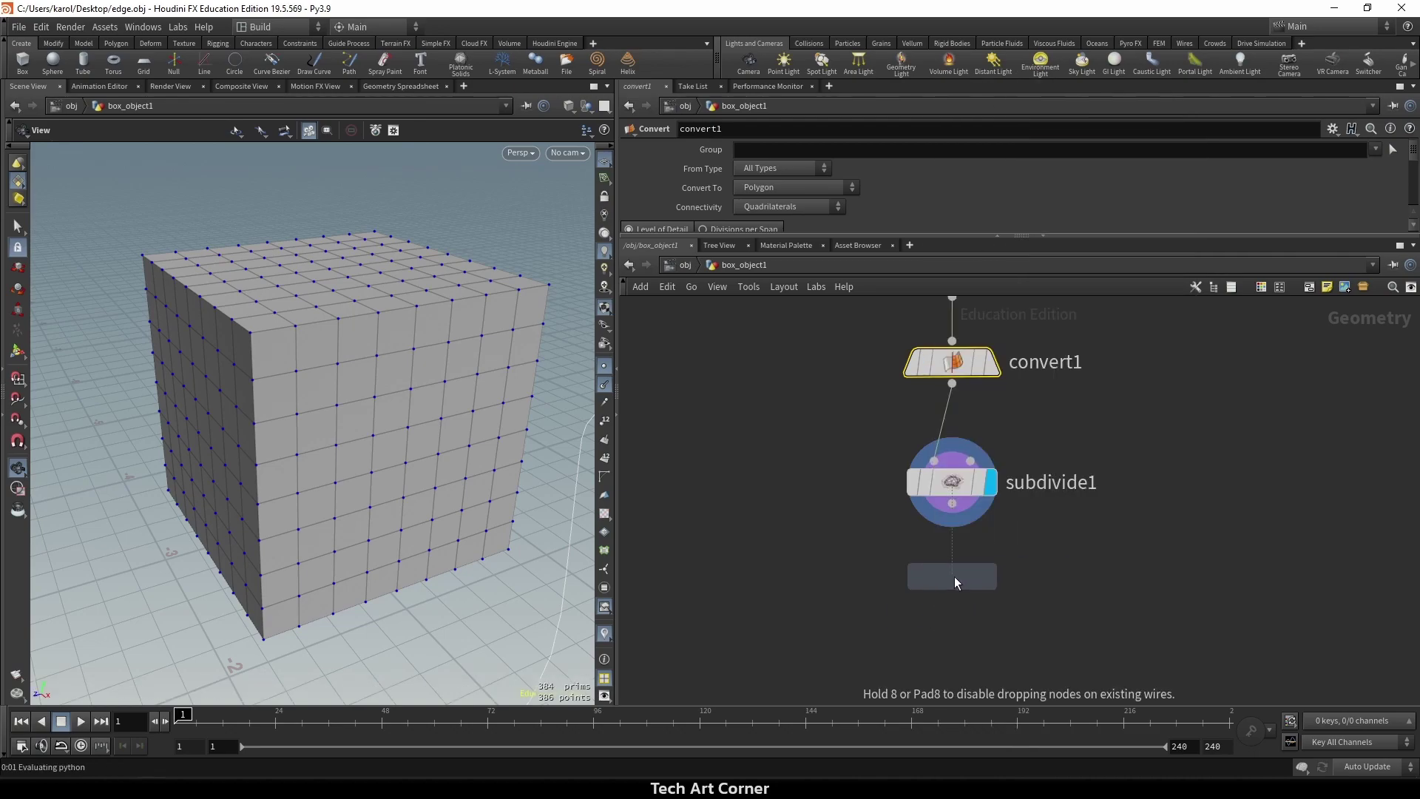
left_click(953, 576)
left_click_drag(952, 508, 952, 553)
left_click(1001, 528)
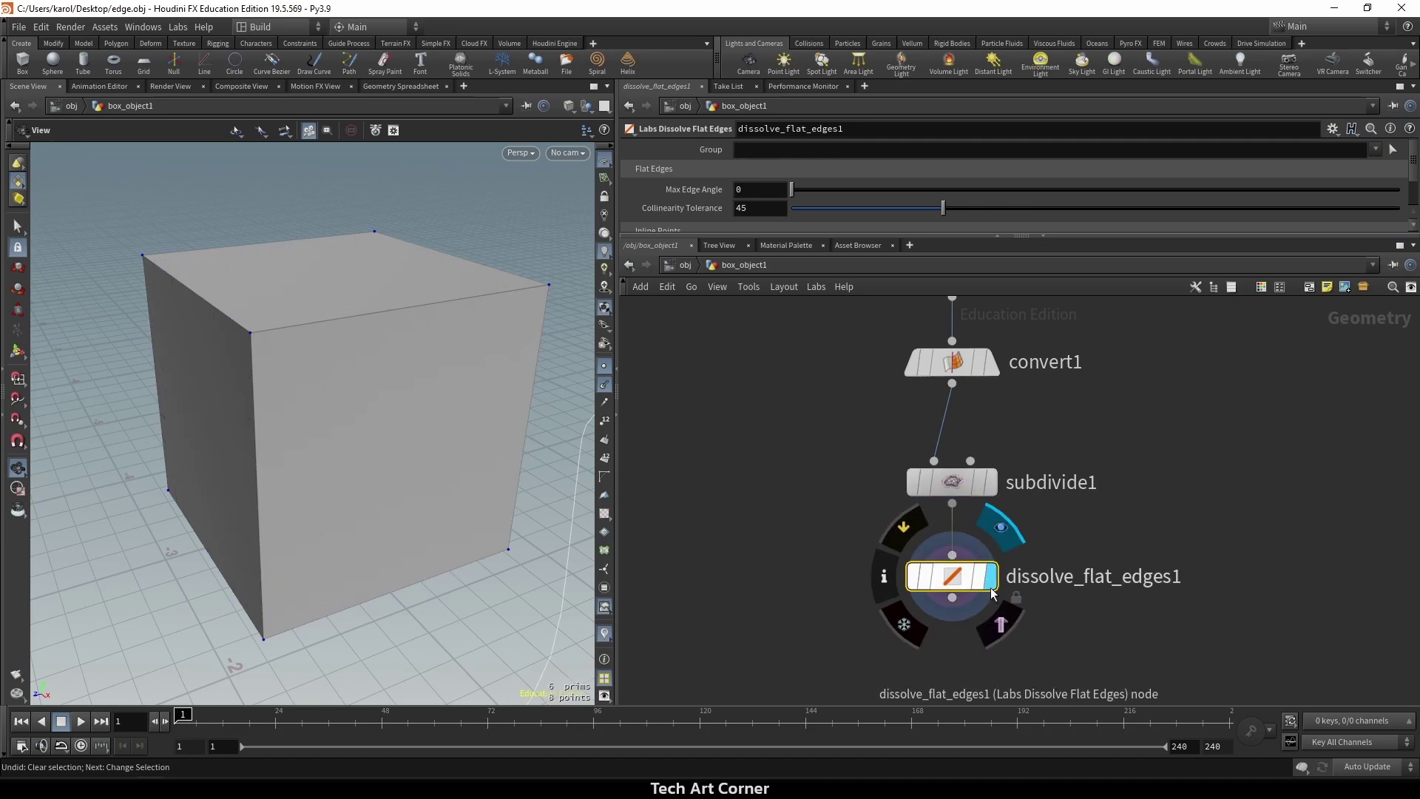
scroll(296, 401, "down", 3)
scroll(428, 447, "down", 2)
scroll(478, 491, "down", 1)
middle_click_drag(478, 491, 336, 362)
mouse_move(337, 362)
left_mouse_down()
mouse_move(476, 403)
mouse_move(453, 434)
mouse_move(20, 468)
mouse_move(67, 444)
left_mouse_up()
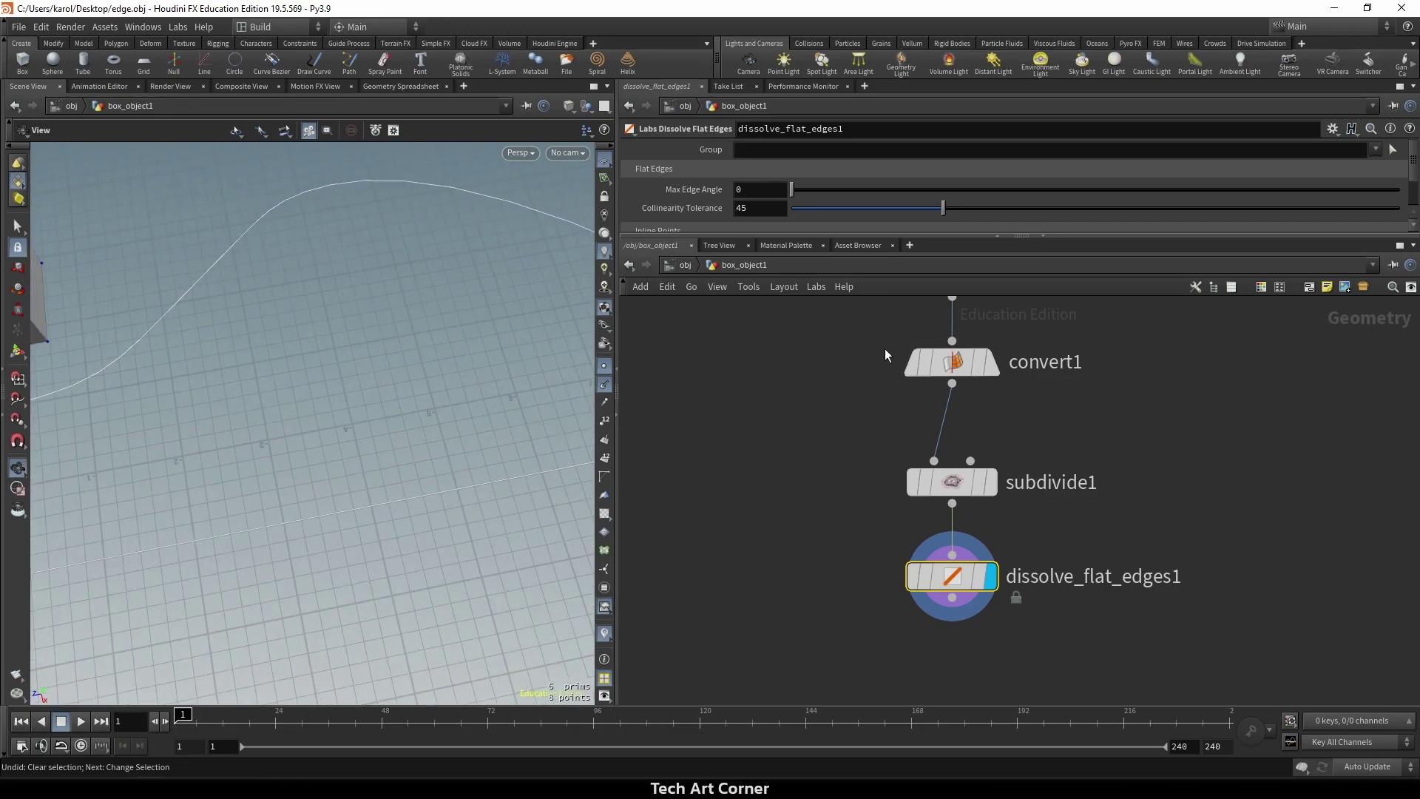
Return to object level and dive into the edge object to view its curve.
left_click(684, 264)
left_click(1216, 457)
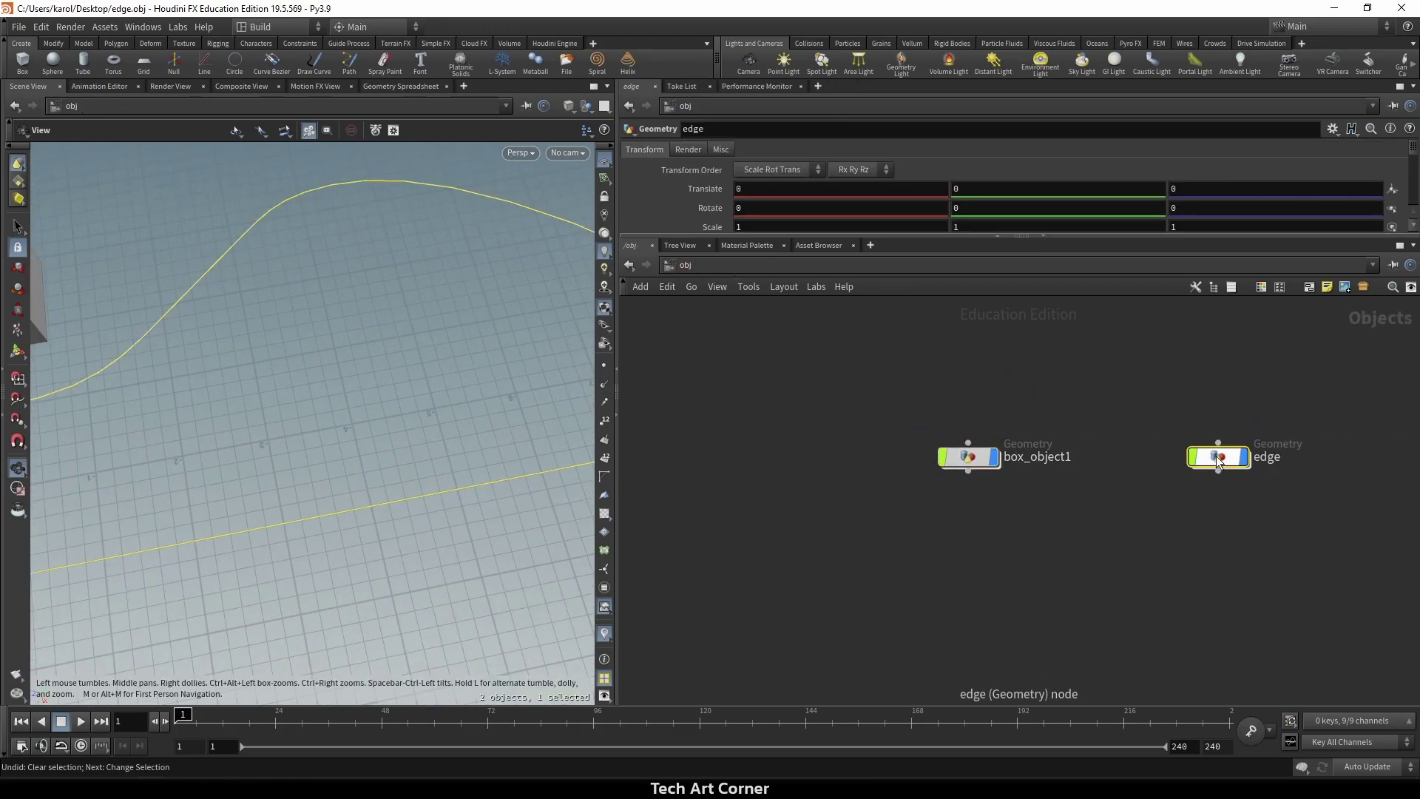
double_click(1216, 456)
mouse_move(339, 372)
left_mouse_down()
mouse_move(396, 336)
mouse_move(266, 433)
mouse_move(173, 554)
mouse_move(295, 469)
left_mouse_up()
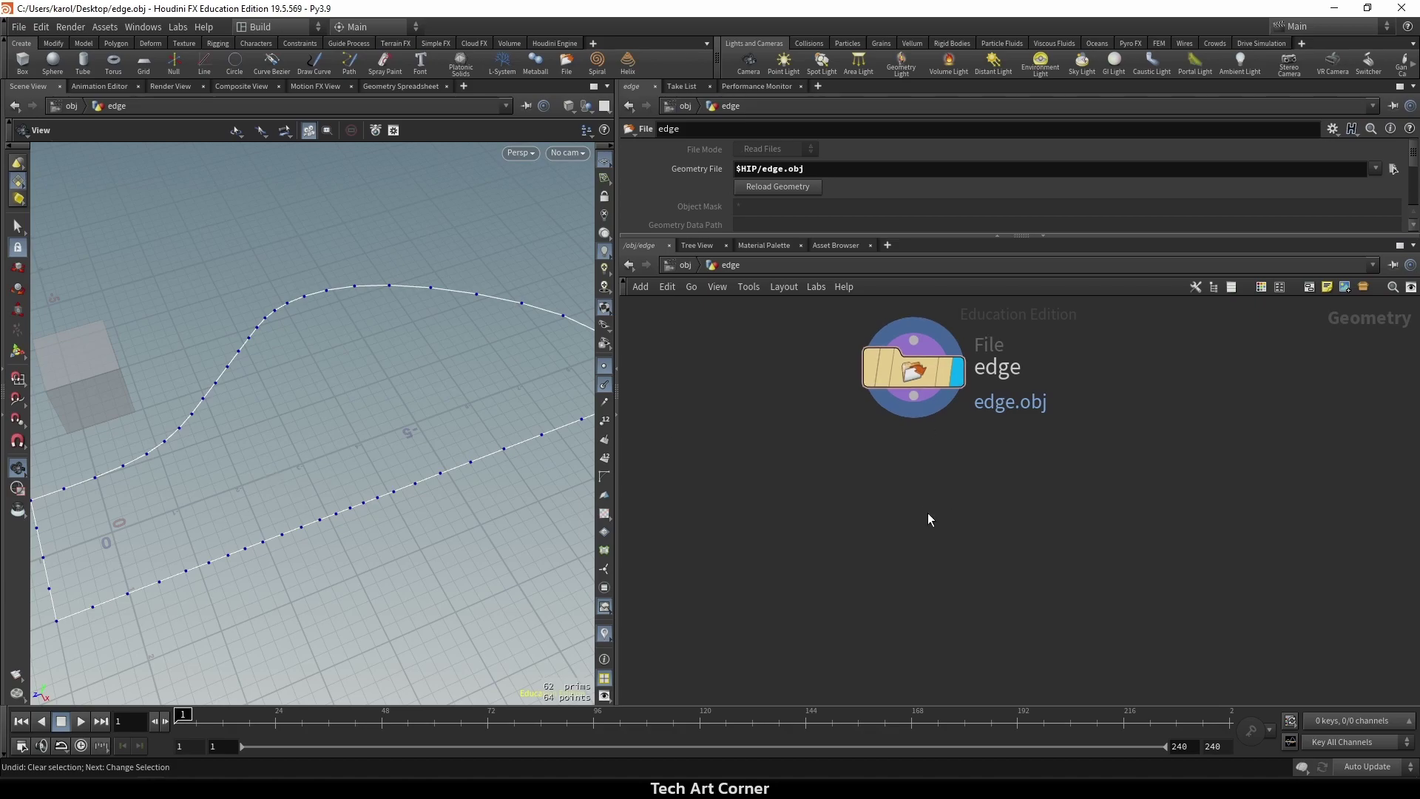
Create a Labs Dissolve Flat Edges node under the edge.obj File node and display it.
key("Tab")
type("dissolve")
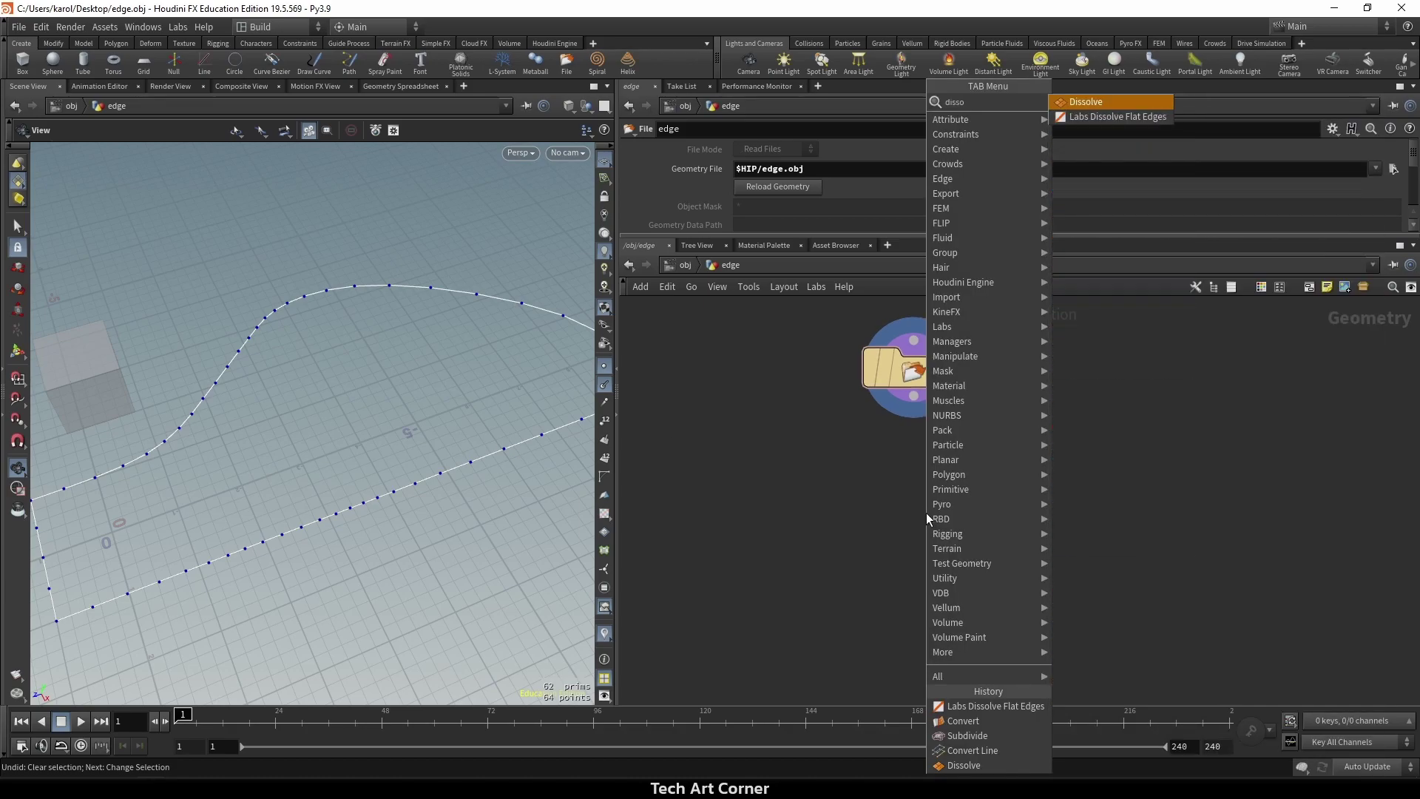
key("Return")
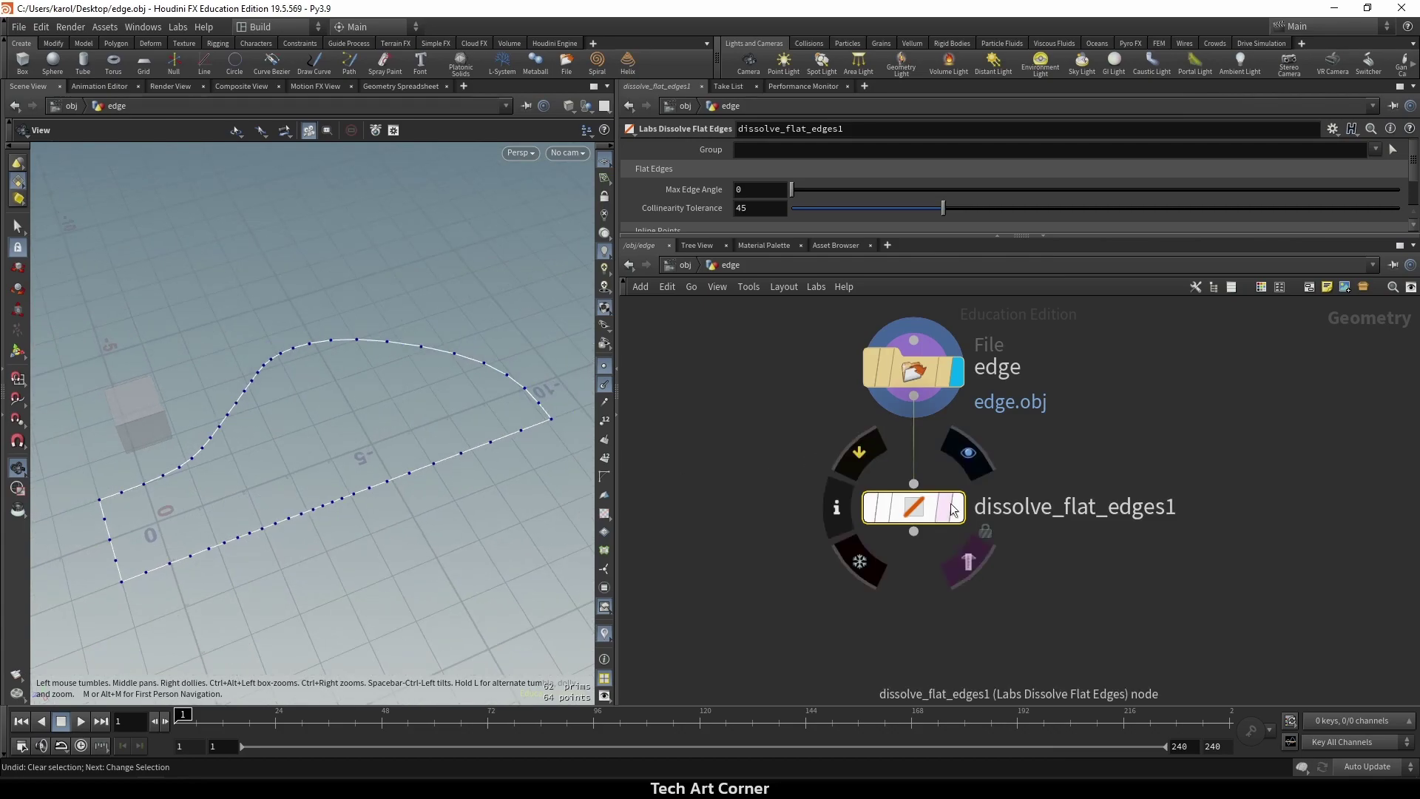
left_click(956, 507)
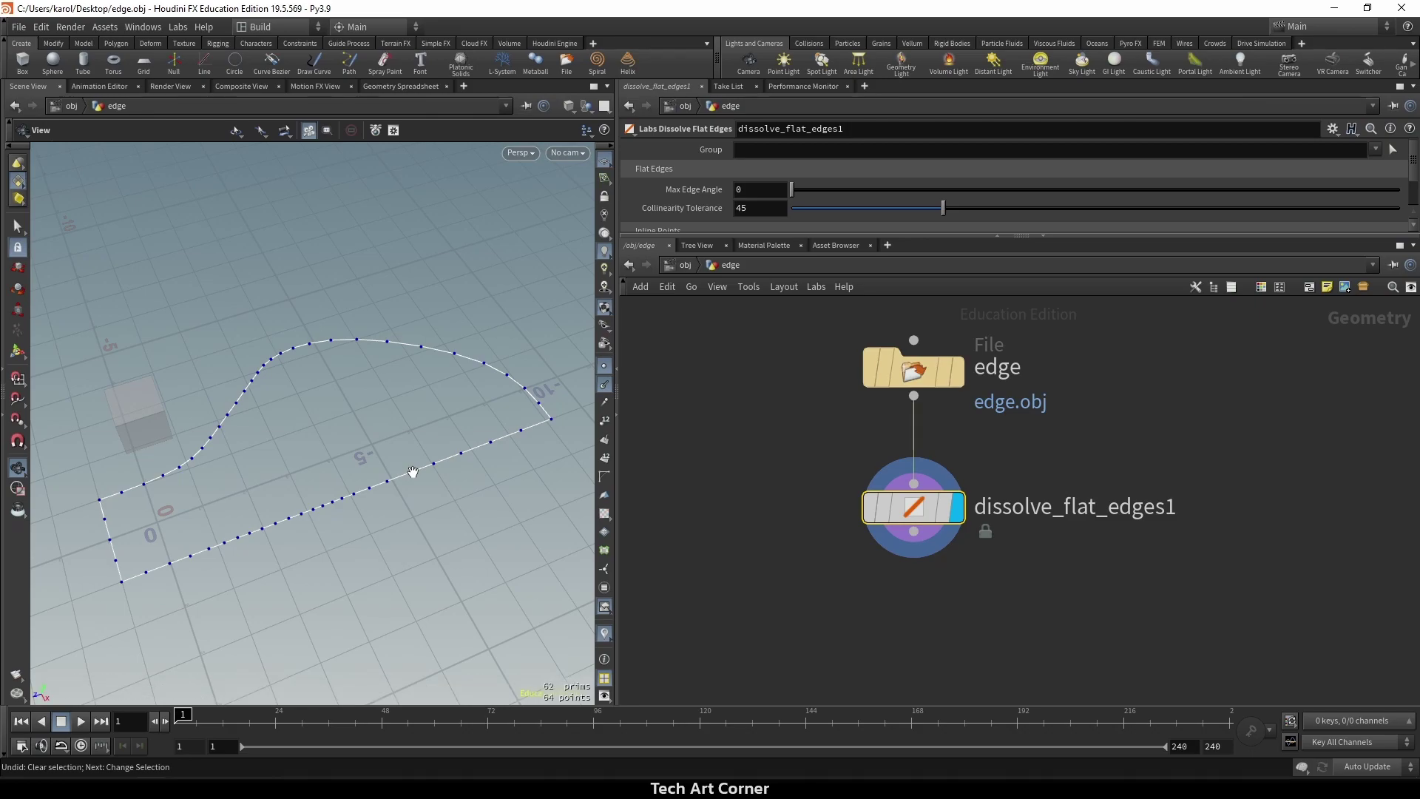
Insert convertline1 between the edge File node and dissolve_flat_edges1, with Connect Path enabled.
mouse_move(911, 368)
key("Tab")
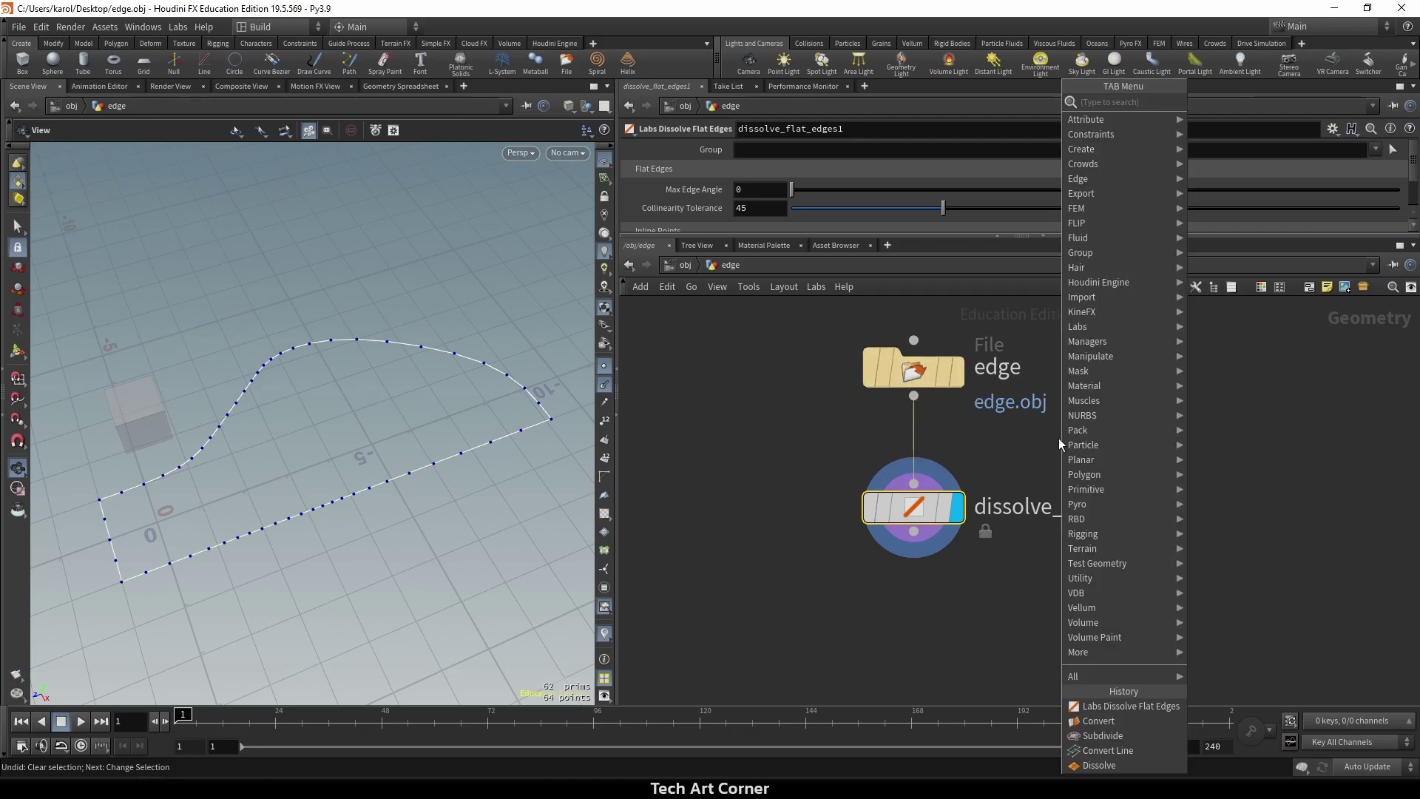
type("line")
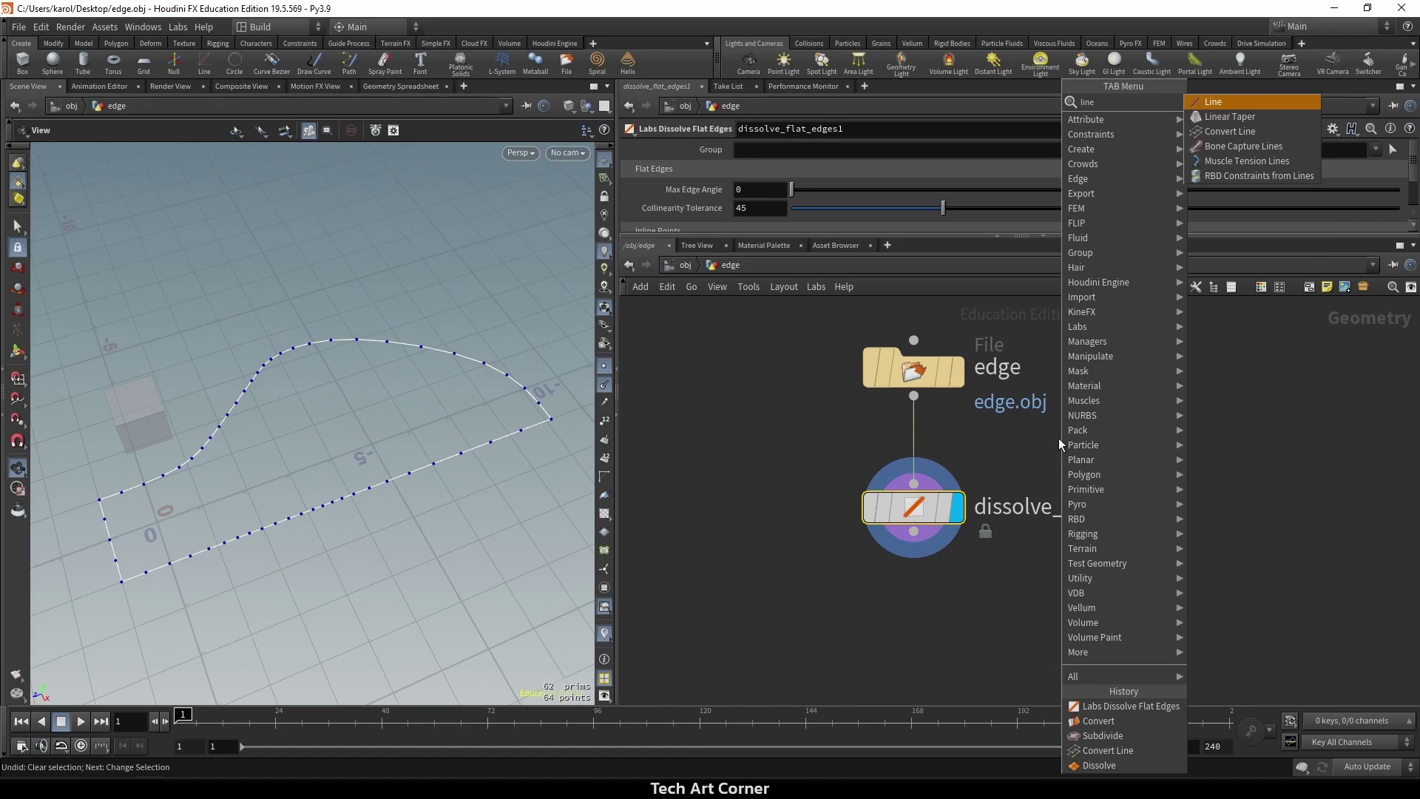
key("Down")
key("Down")
key("Return")
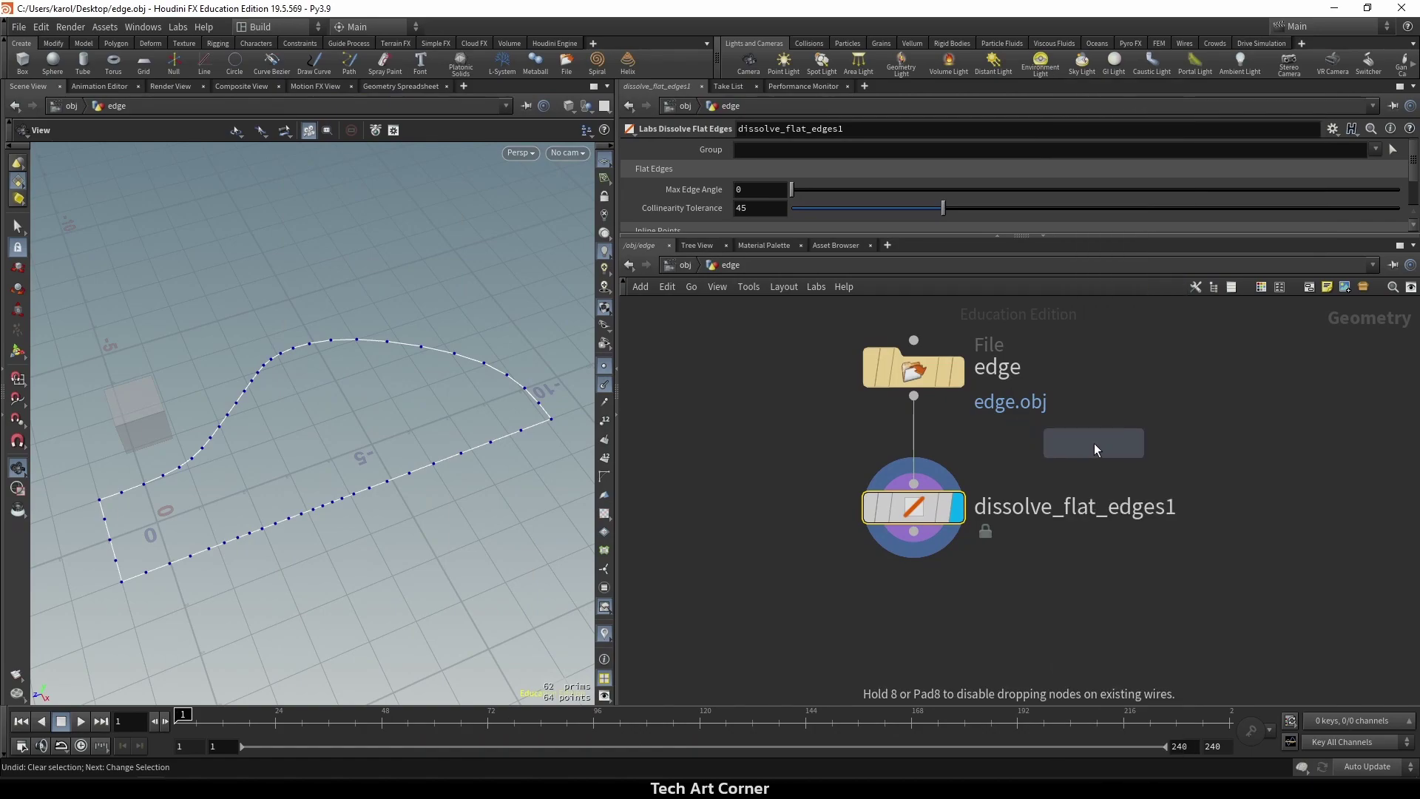
left_click(1093, 442)
left_click_drag(913, 396, 1095, 419)
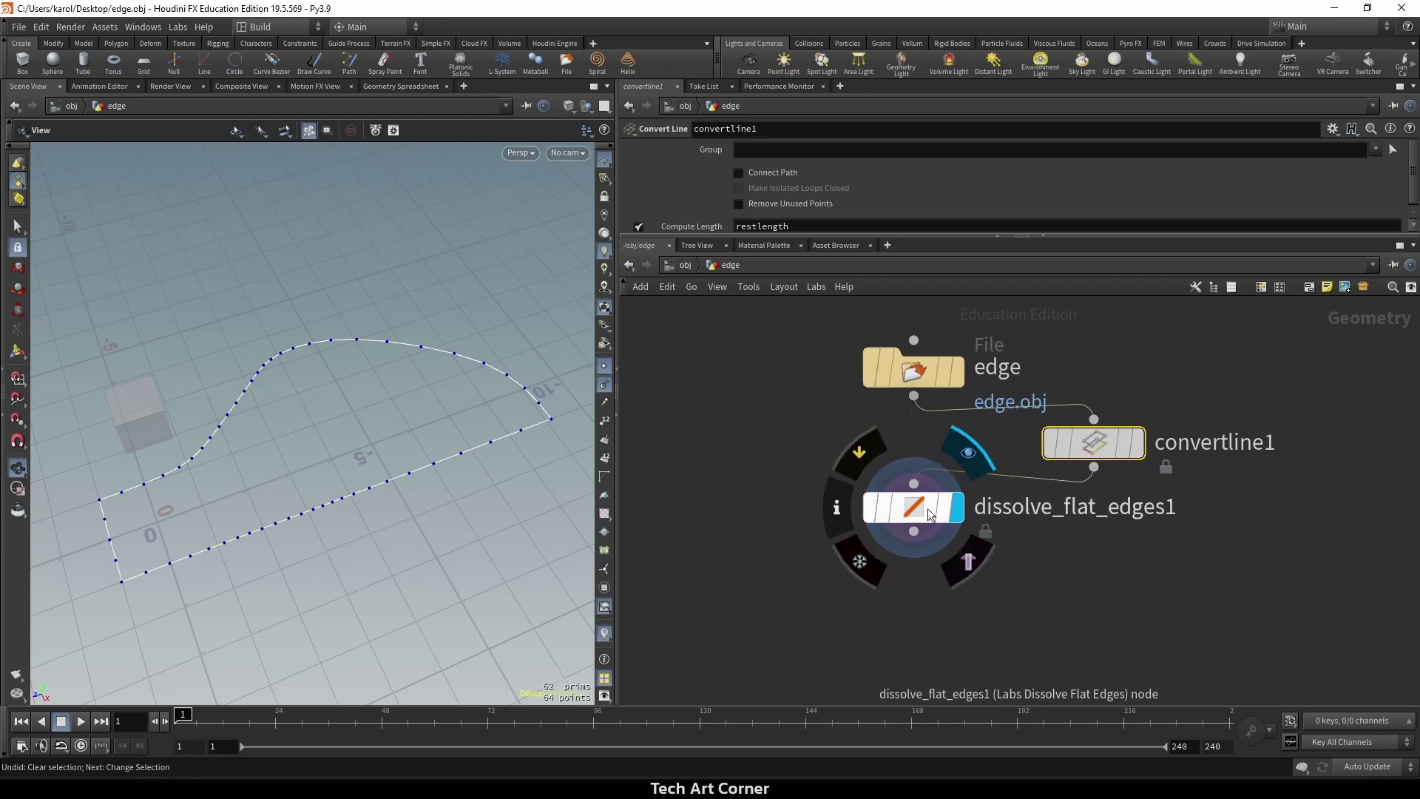
left_click_drag(1095, 466, 913, 484)
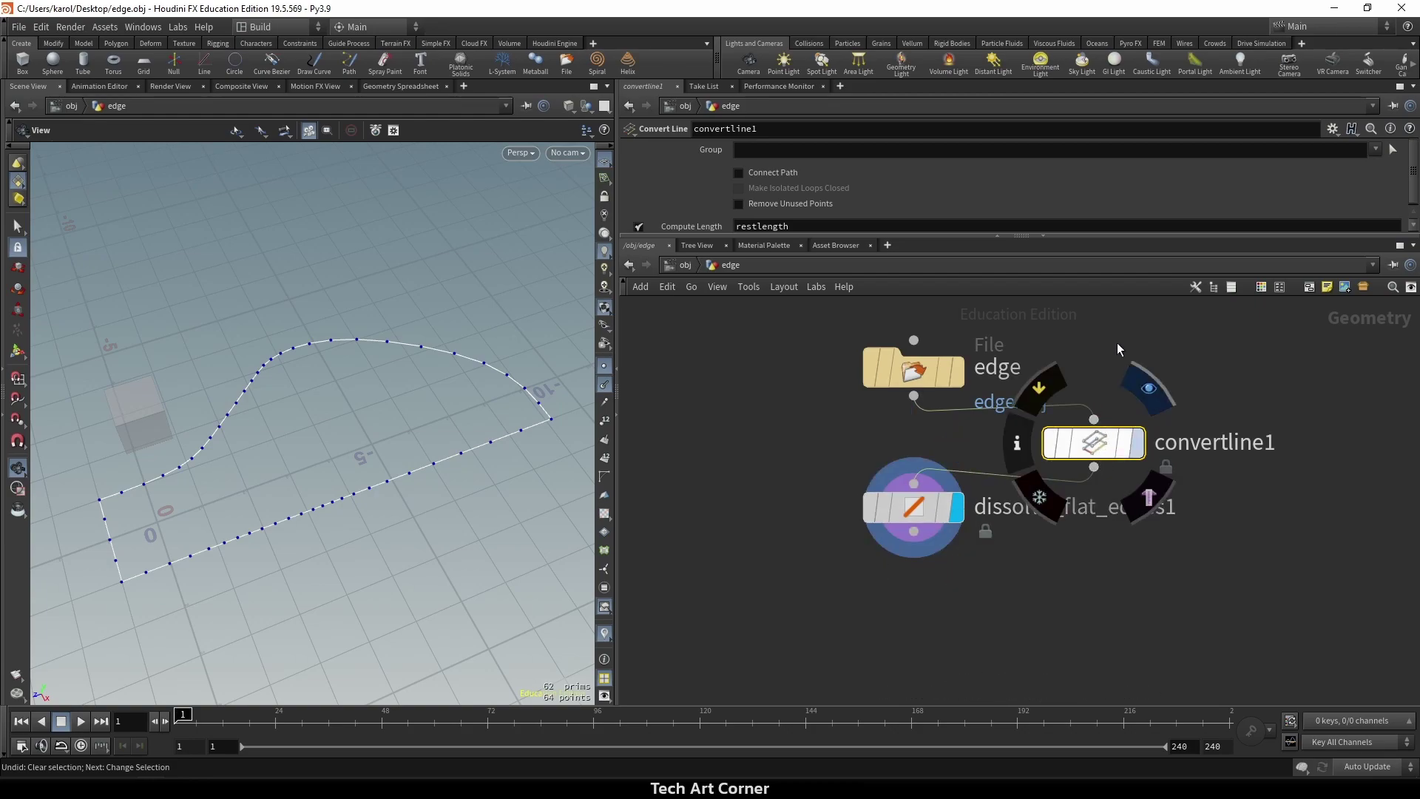
left_click(739, 173)
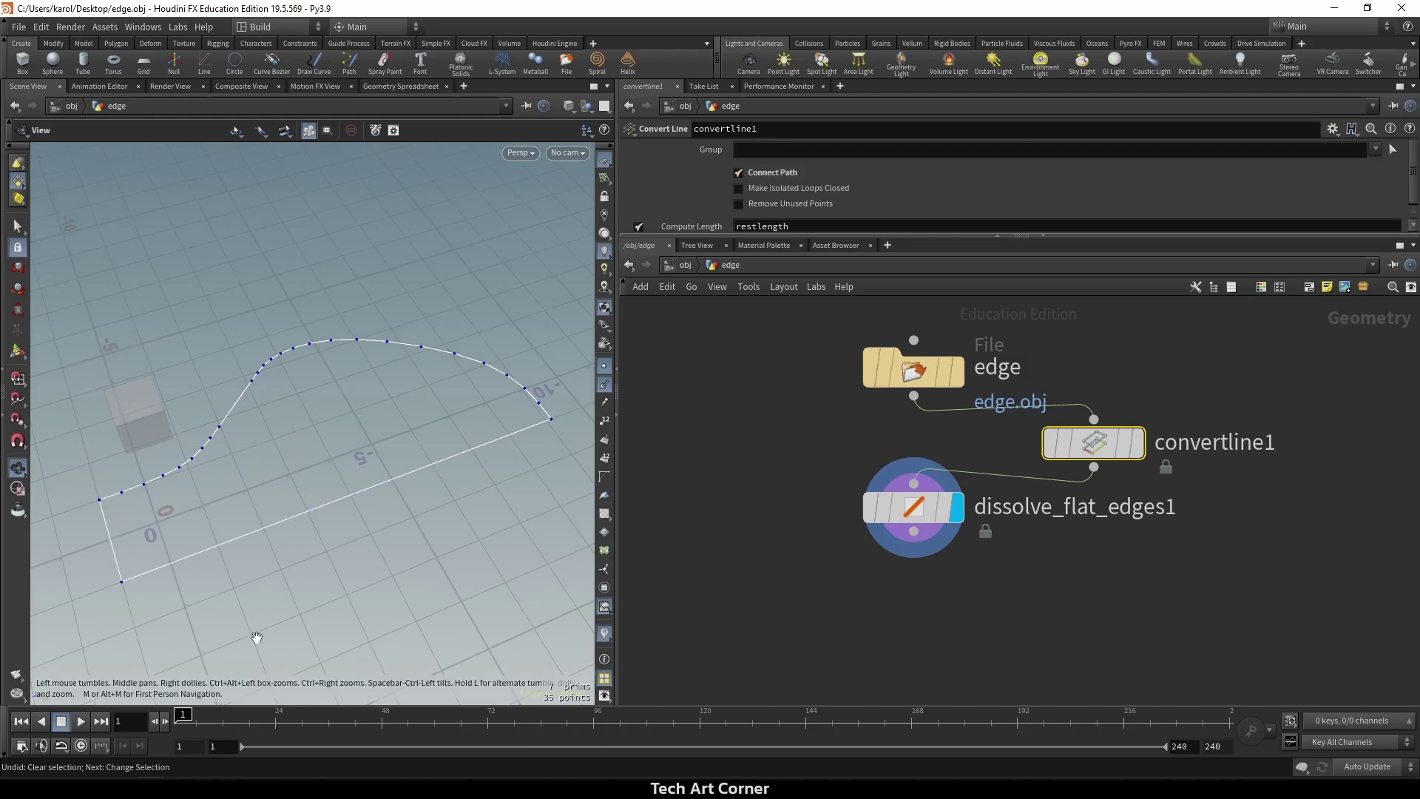